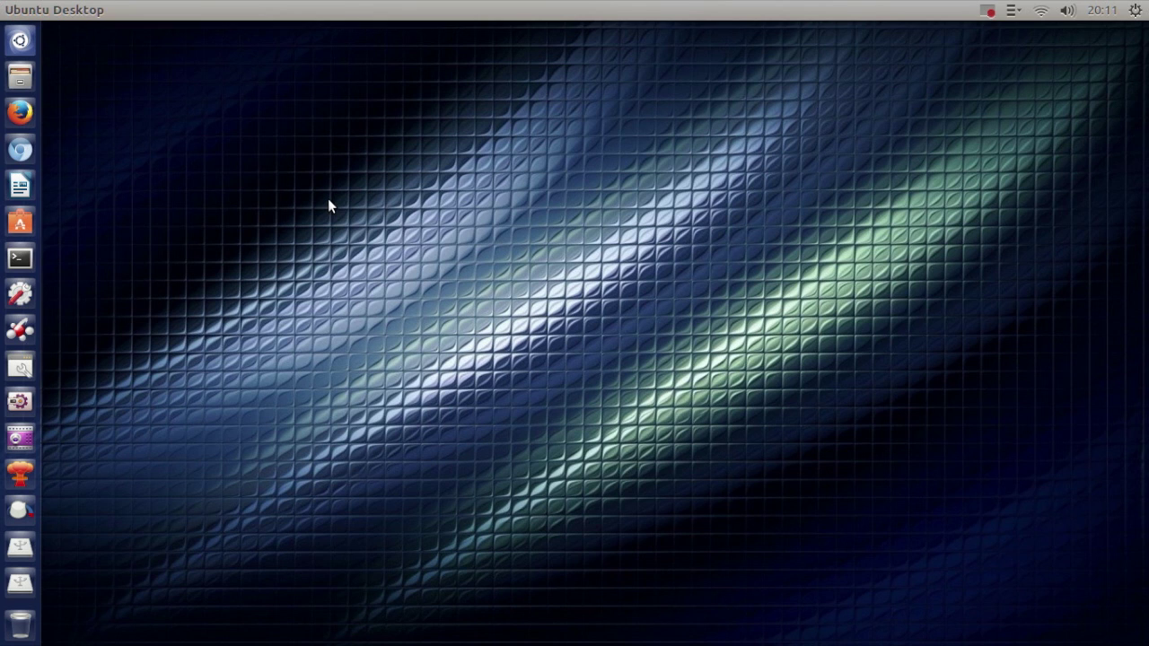
- Open a terminal and slightly reduce the transparent background's shading in the Default profile preferences
click(20, 258)
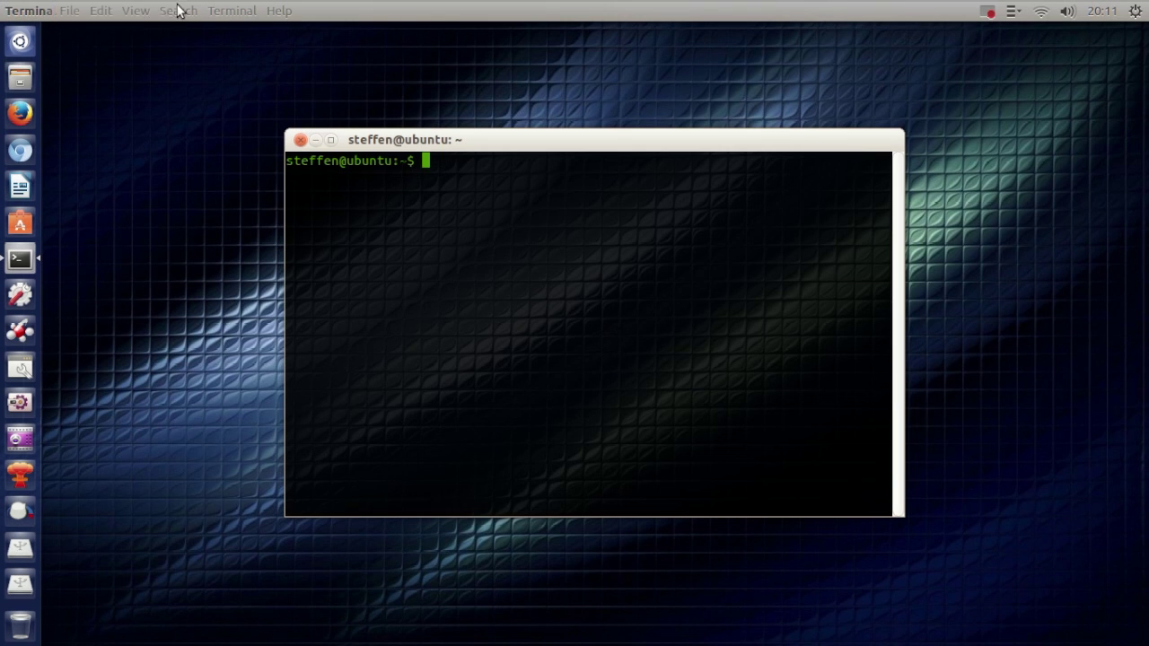
click(98, 12)
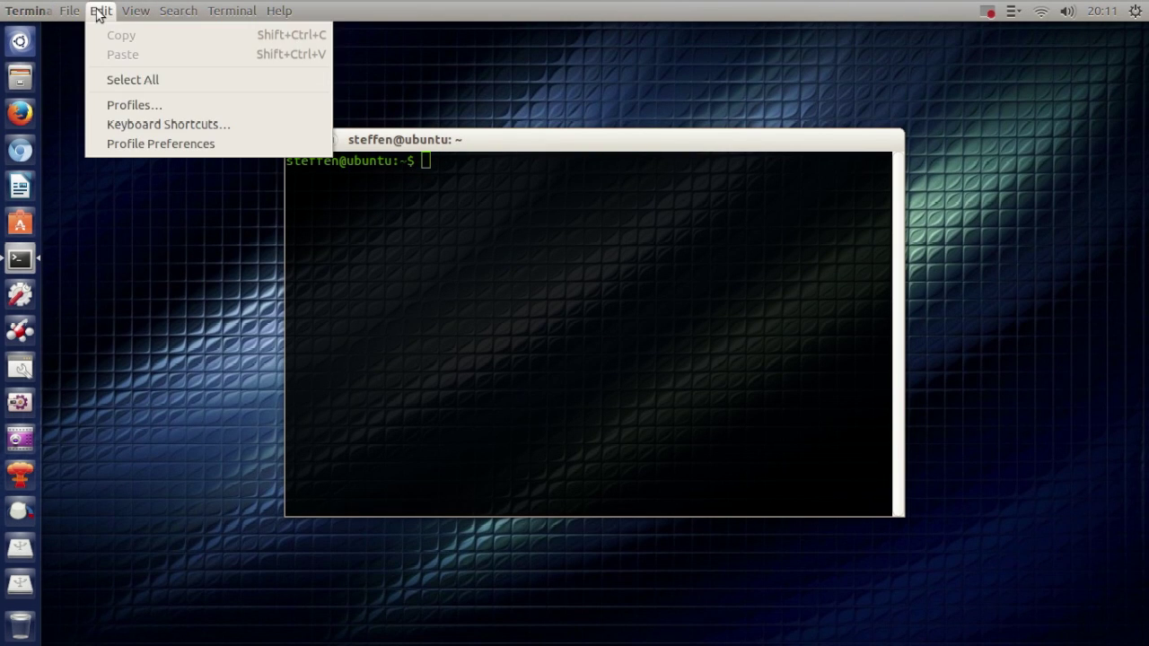
click(156, 151)
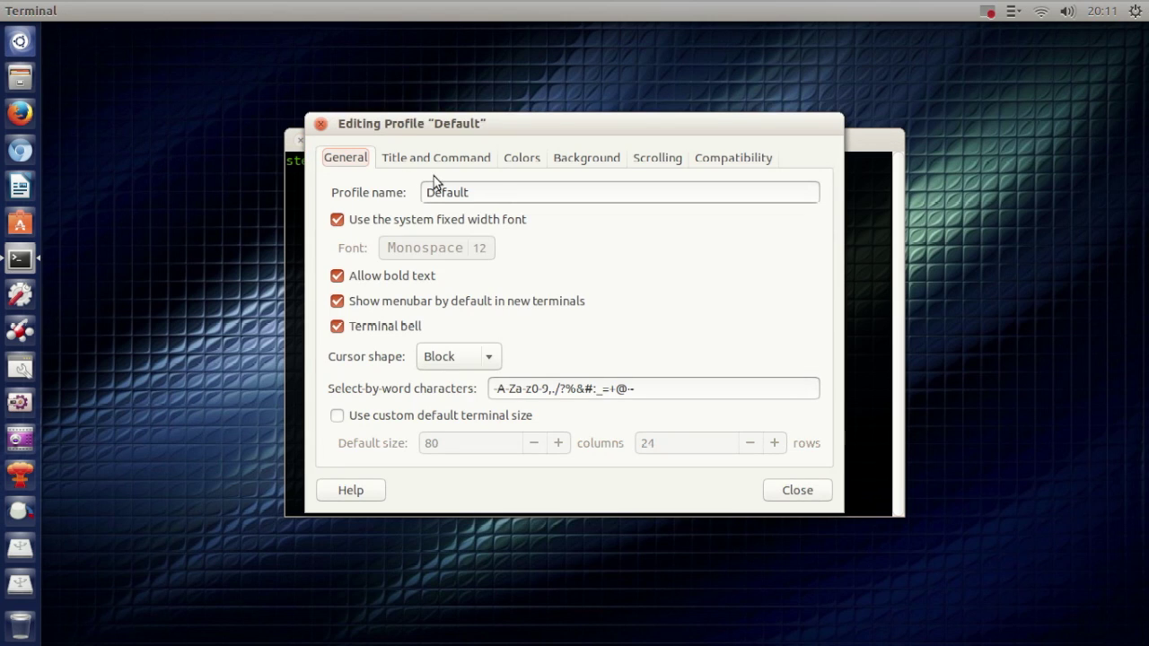
click(576, 160)
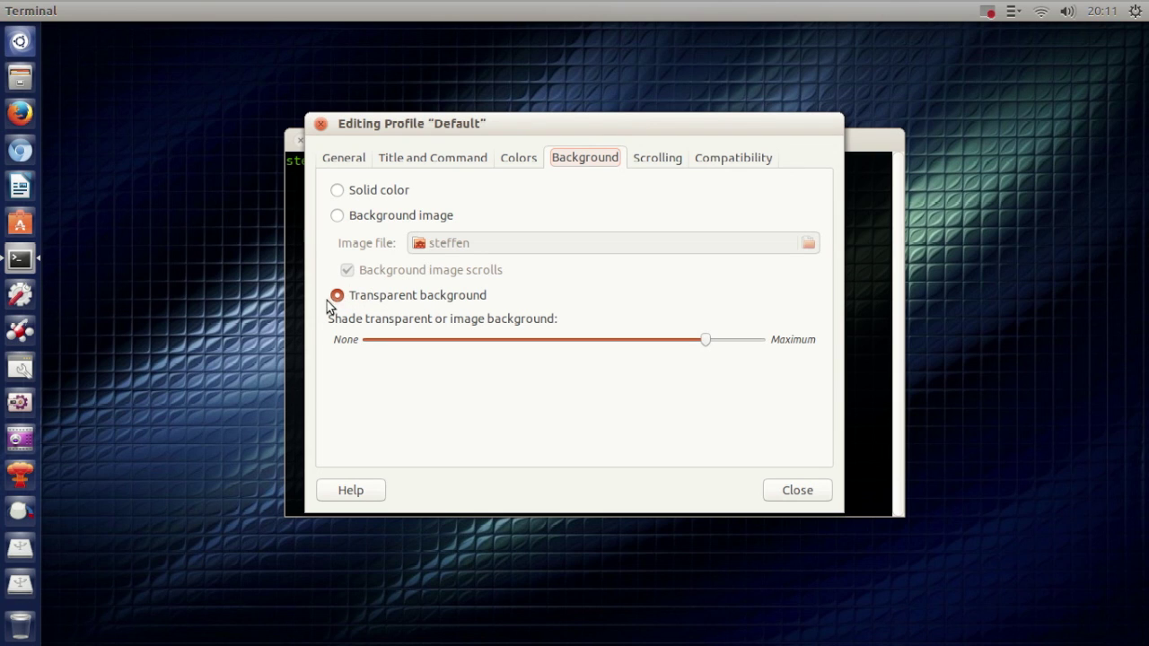
drag(533, 118, 557, 369)
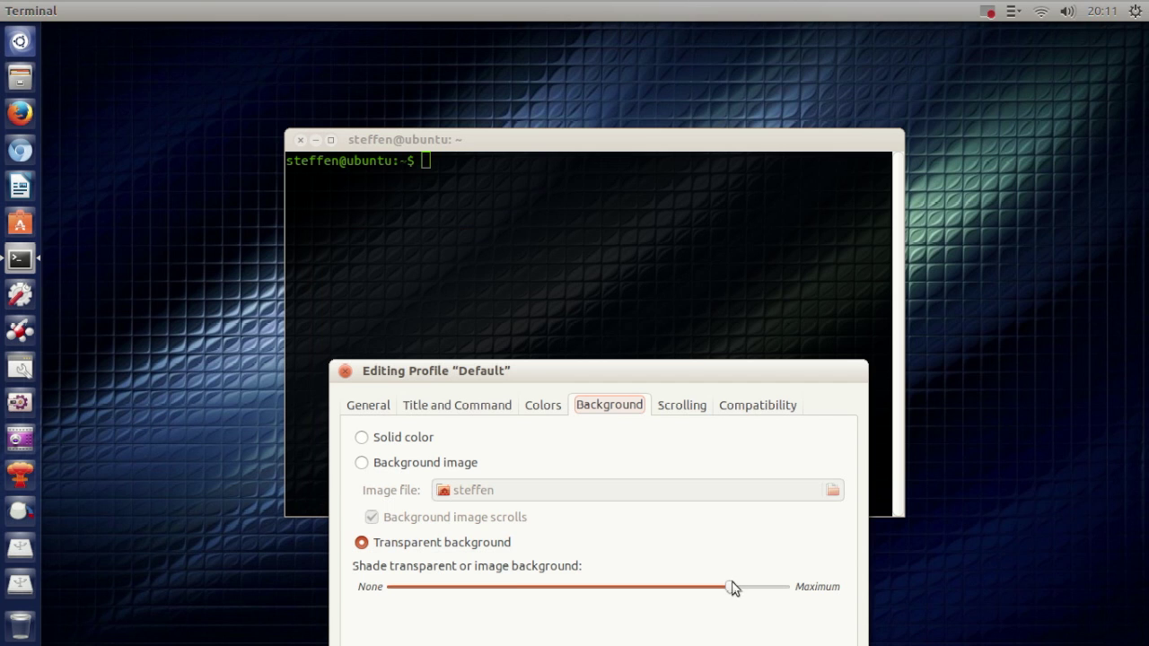
mouse_move(731, 586)
mouse_down()
mouse_move(534, 588)
mouse_move(752, 588)
mouse_move(725, 588)
mouse_up()
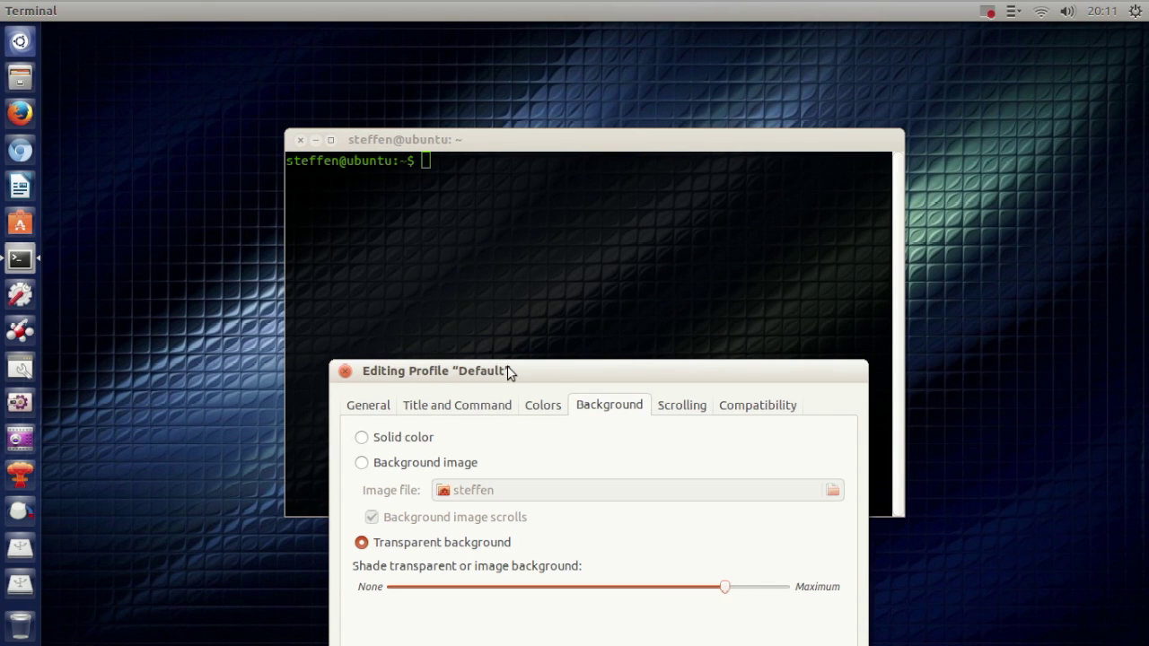
drag(533, 374, 525, 204)
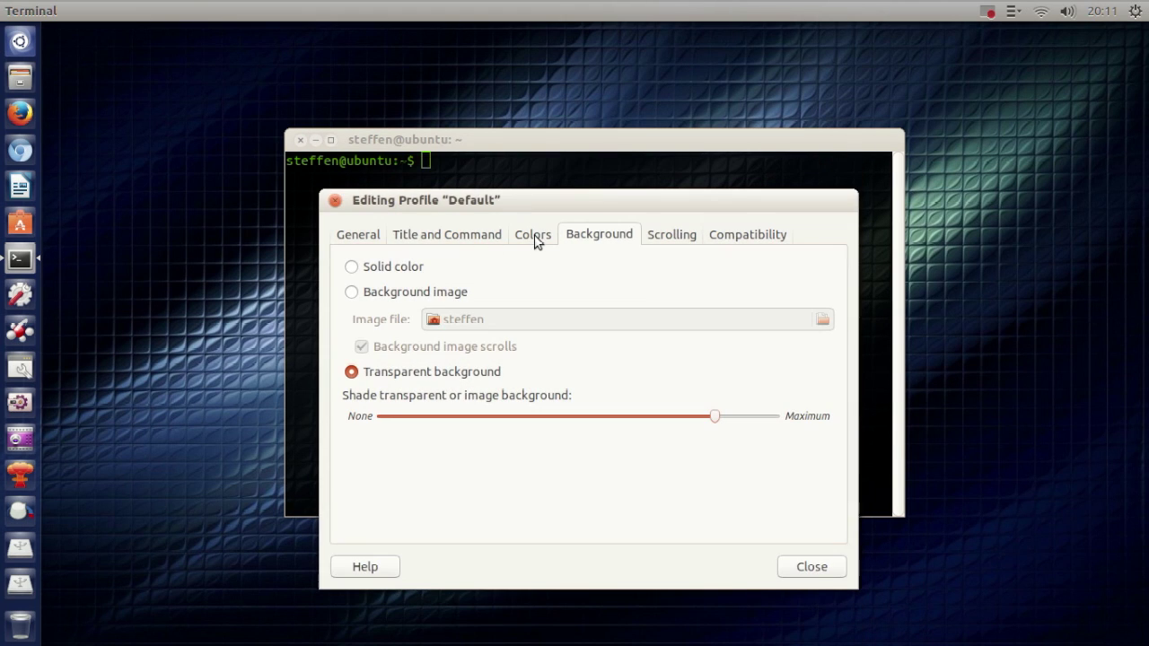
- Choose the dark green swatch as the Default profile's text color, and close the preferences and the terminal
click(534, 238)
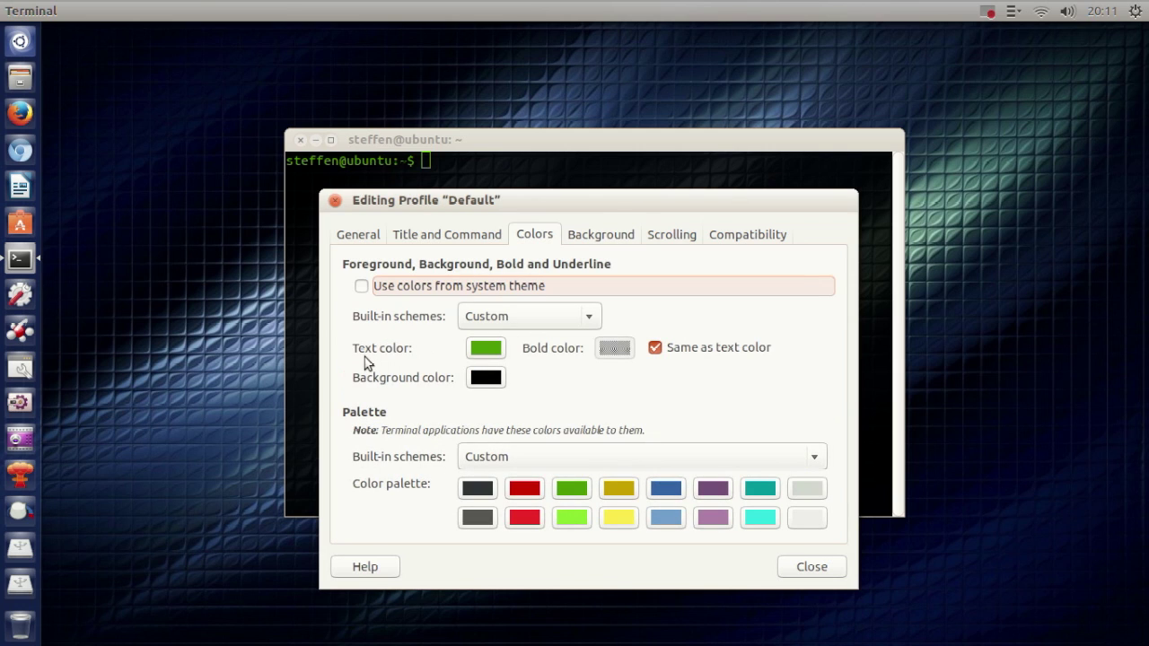
click(488, 352)
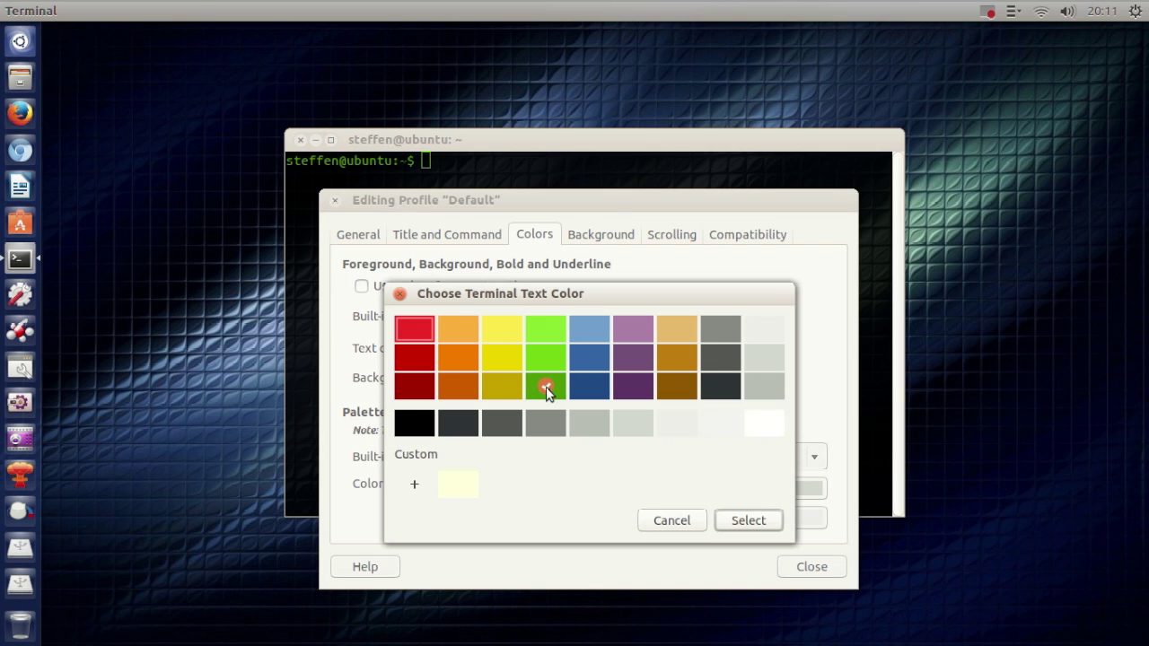
click(749, 522)
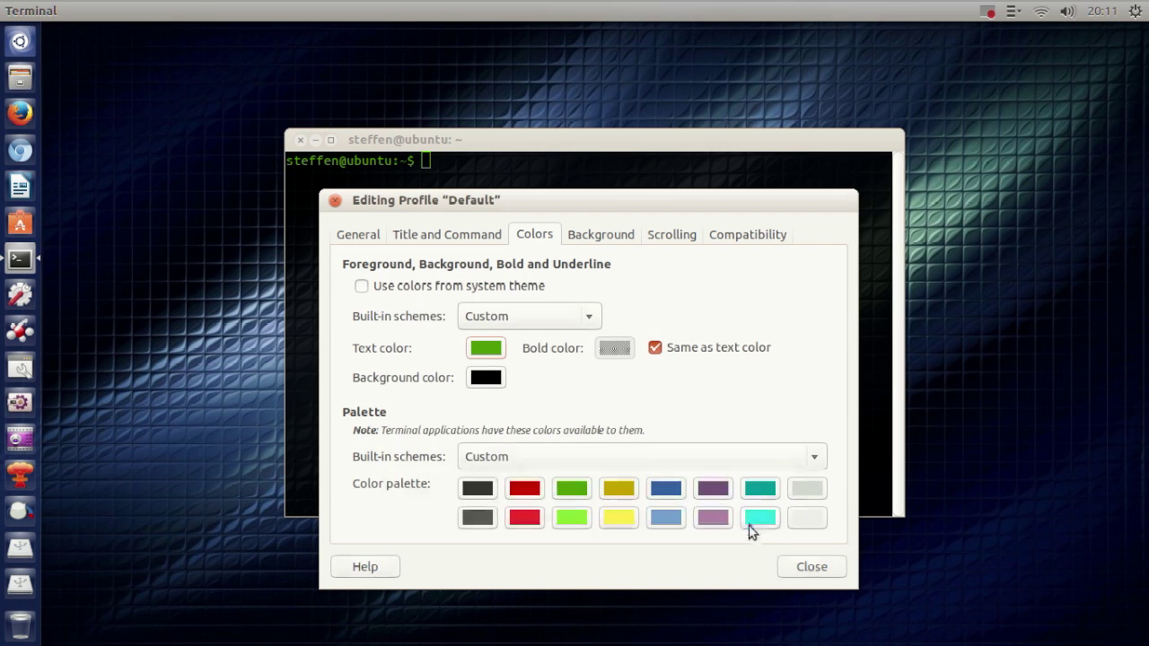
click(476, 350)
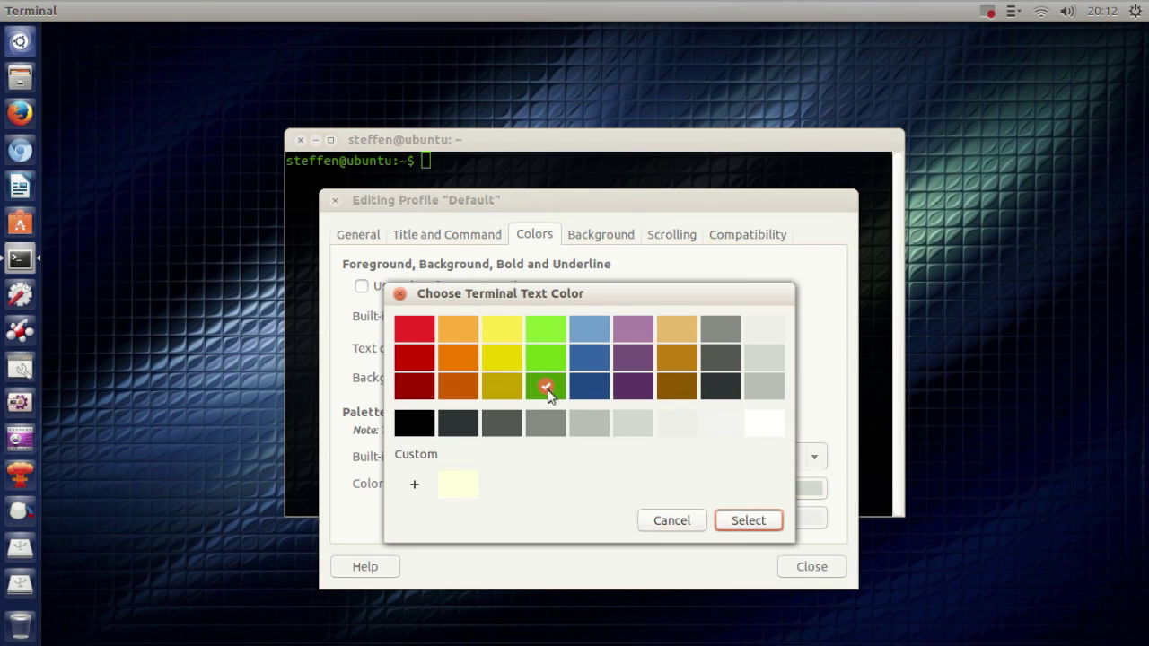
click(748, 523)
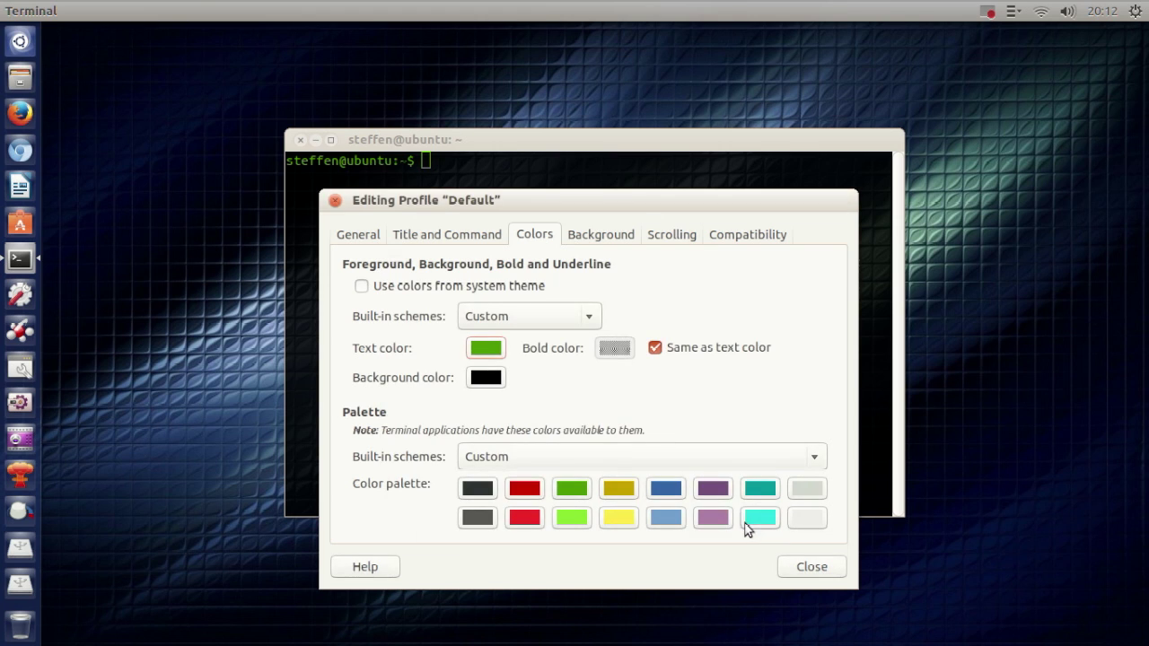
click(801, 567)
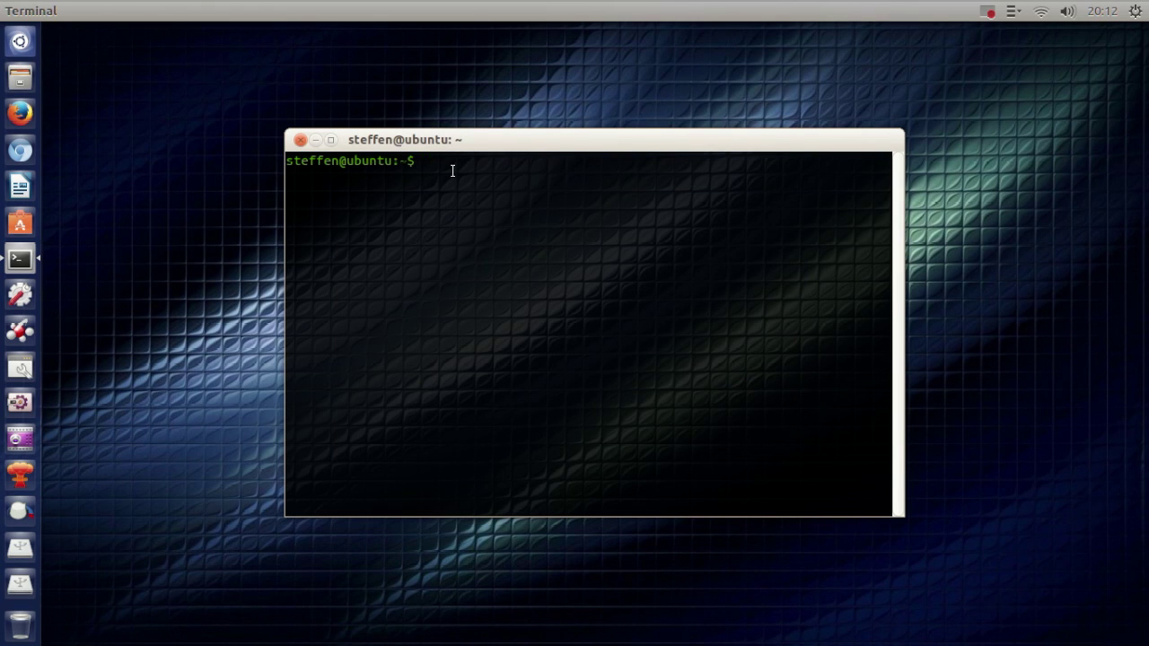
key(ctrl+d)
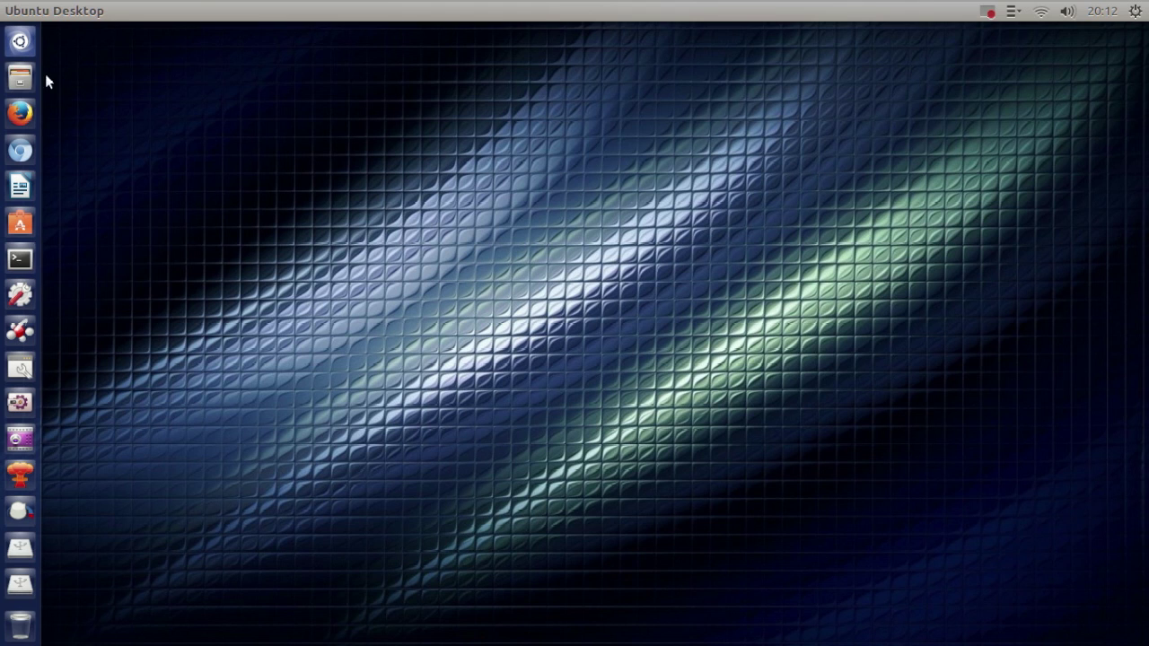
- Open and close the Home folder window twice to examine how windows appear and disappear
click(20, 77)
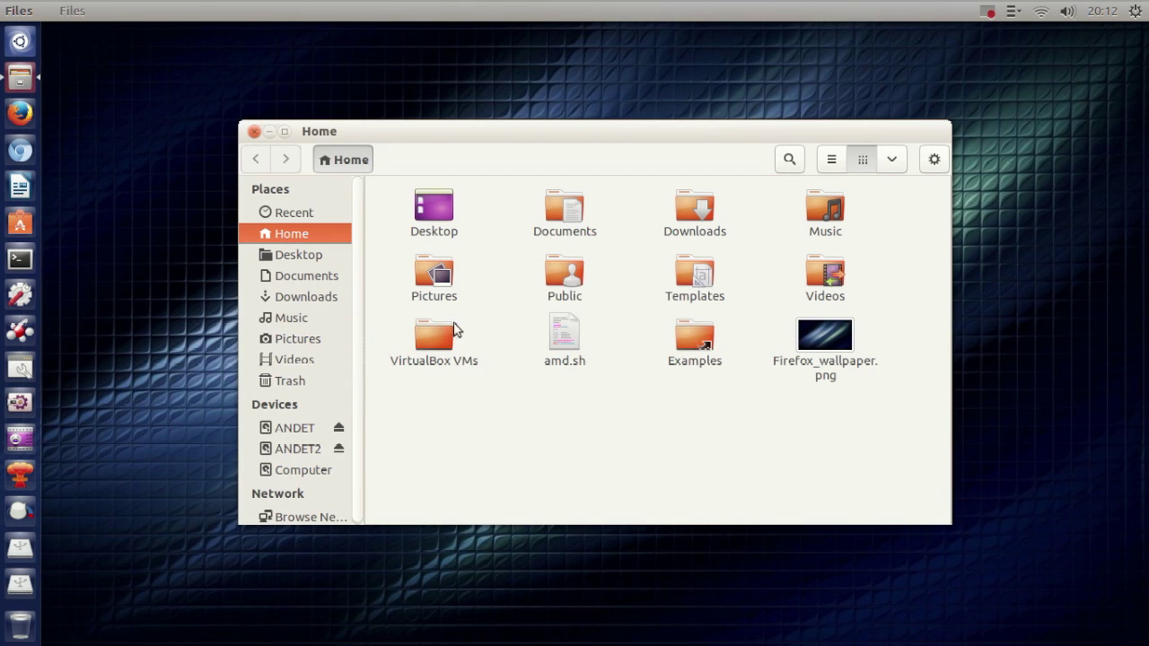
click(254, 133)
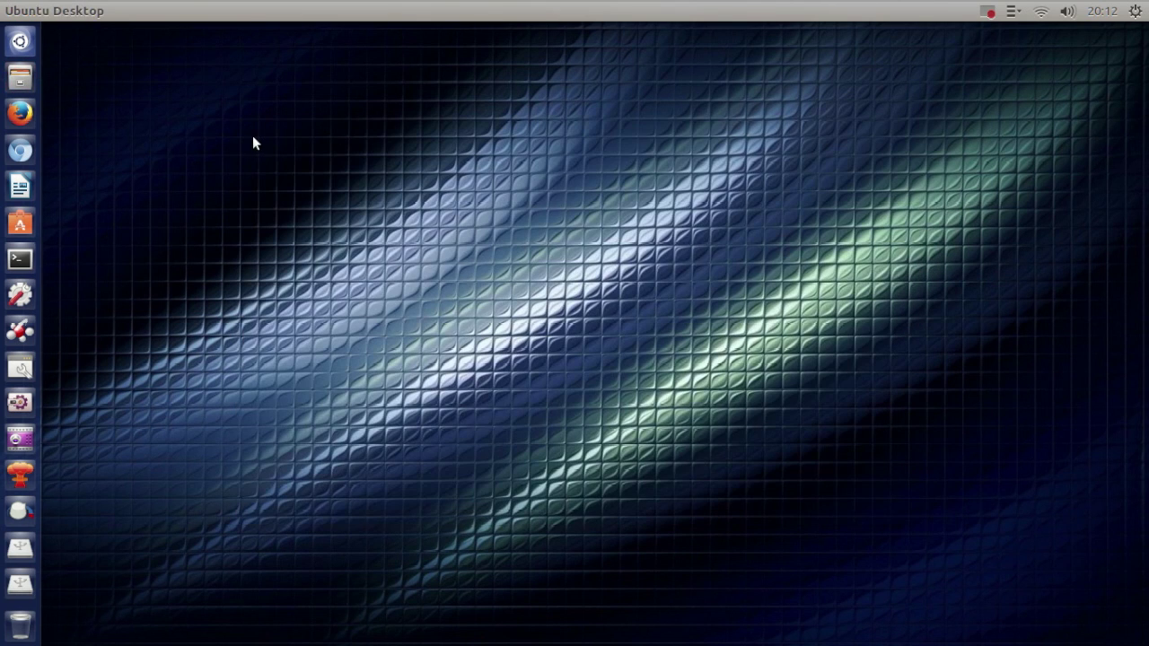
click(20, 77)
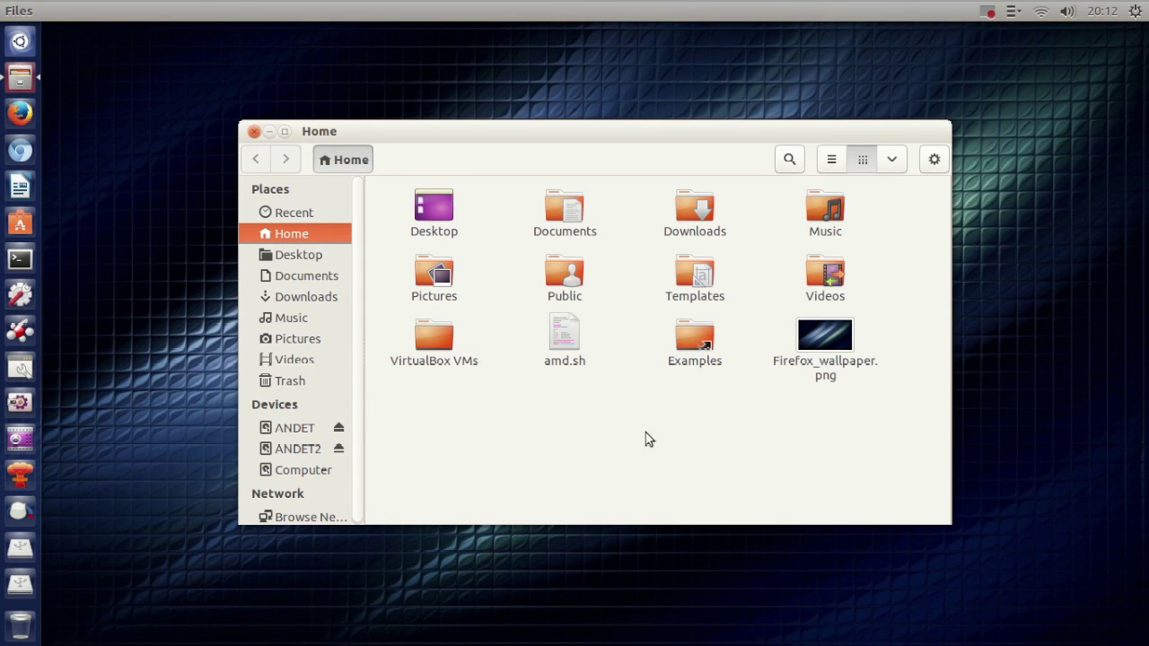
click(253, 132)
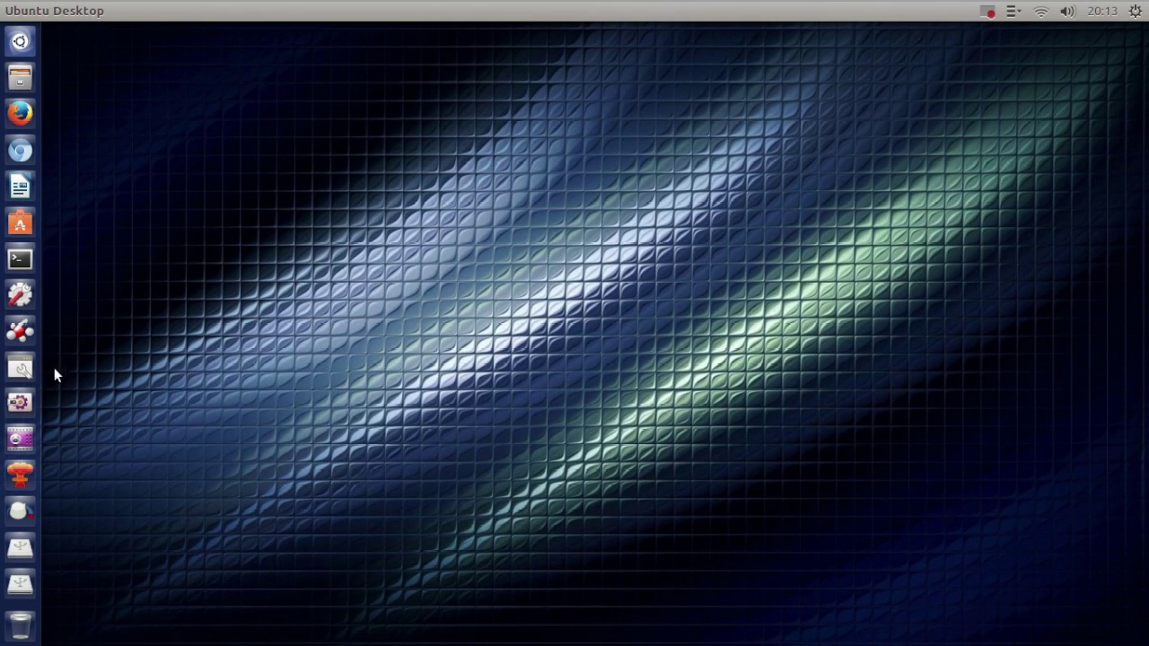
- Open the Animations plugin in CompizConfig Settings Manager and compare its open and close animation settings
click(21, 370)
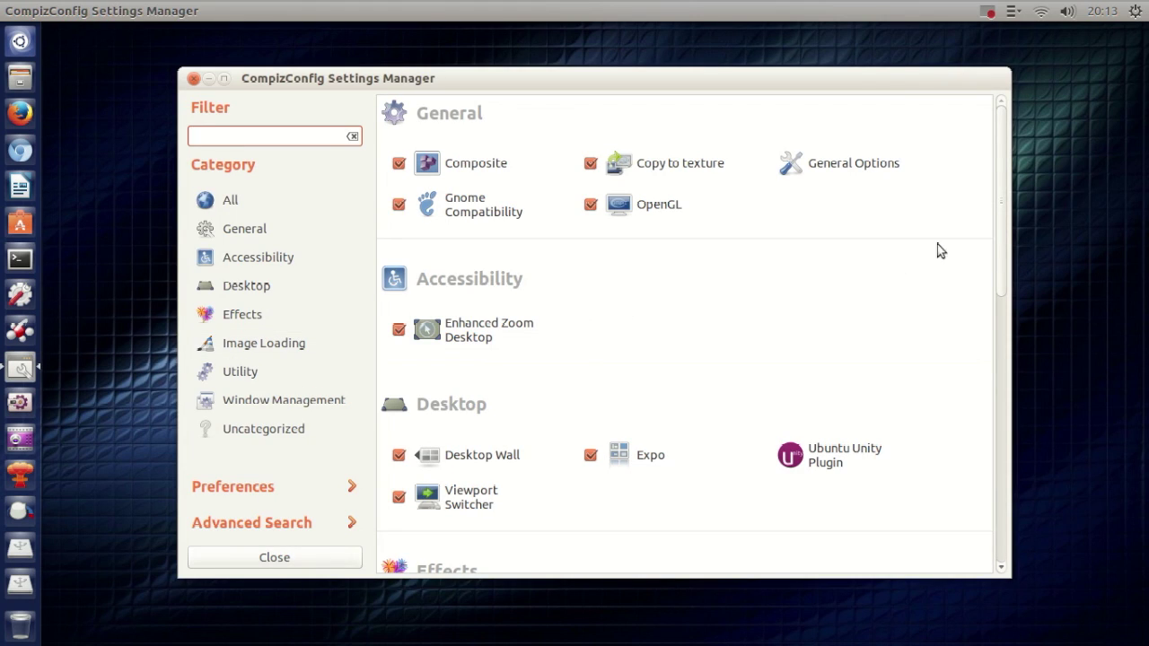
drag(1006, 242, 1005, 344)
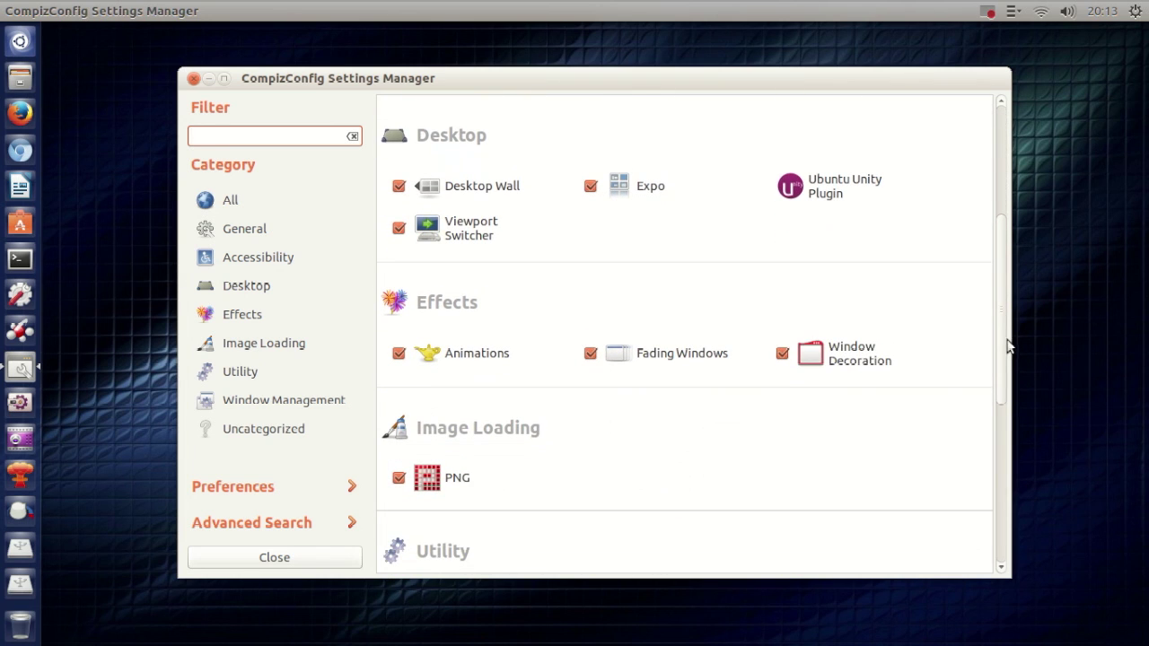
click(475, 363)
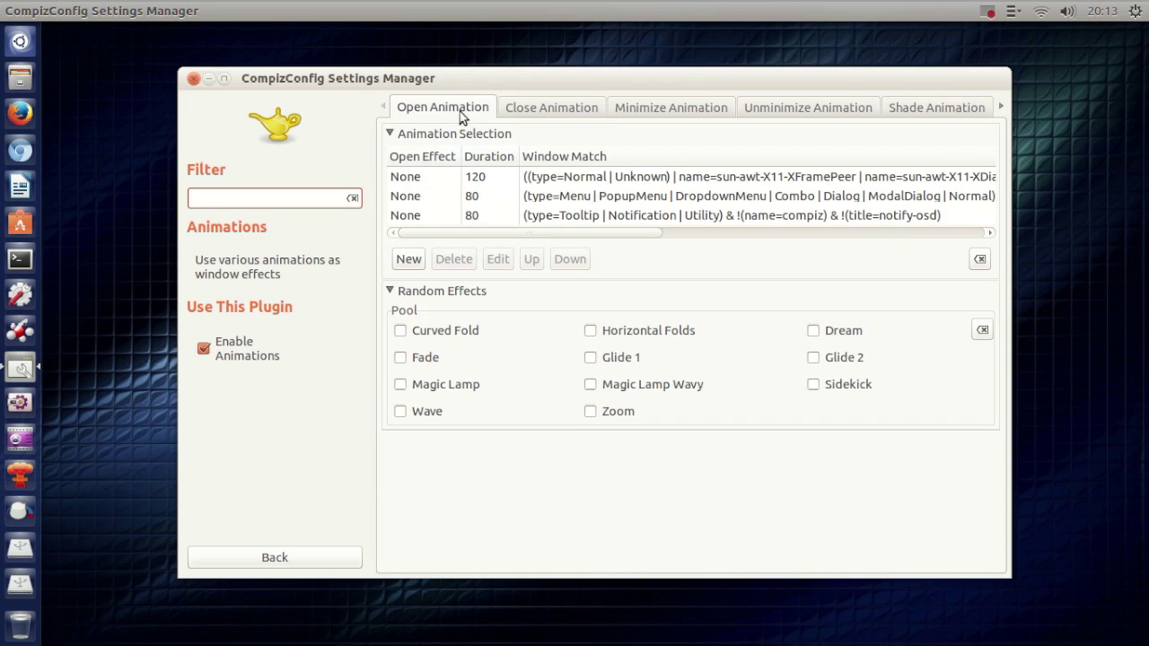
click(529, 112)
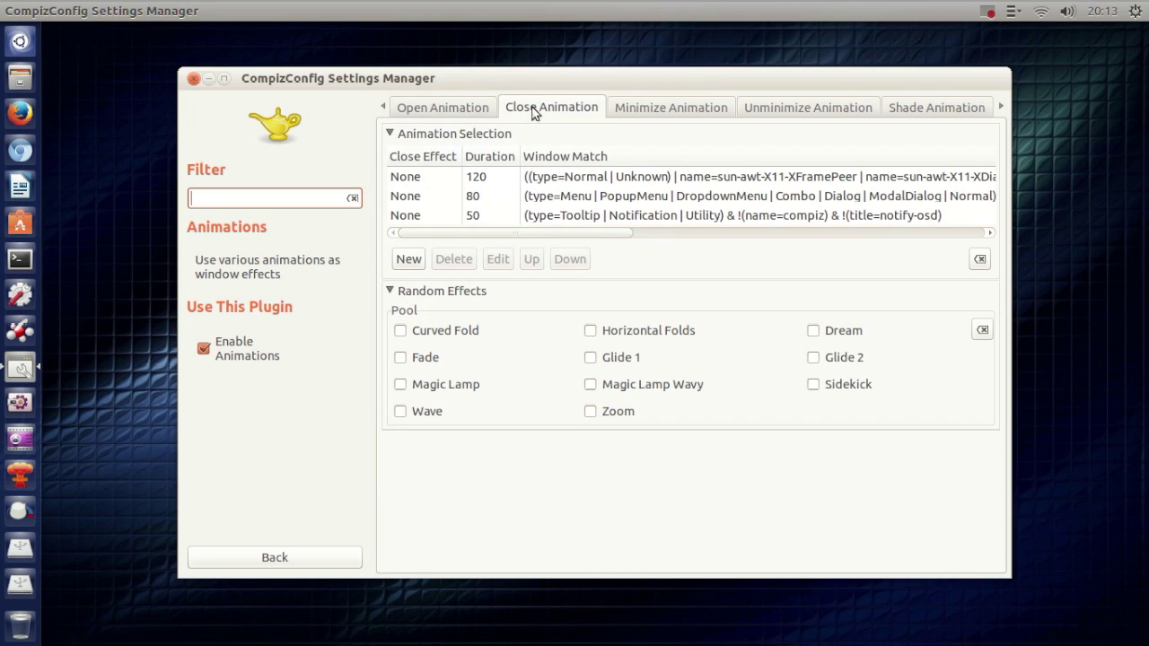
click(452, 106)
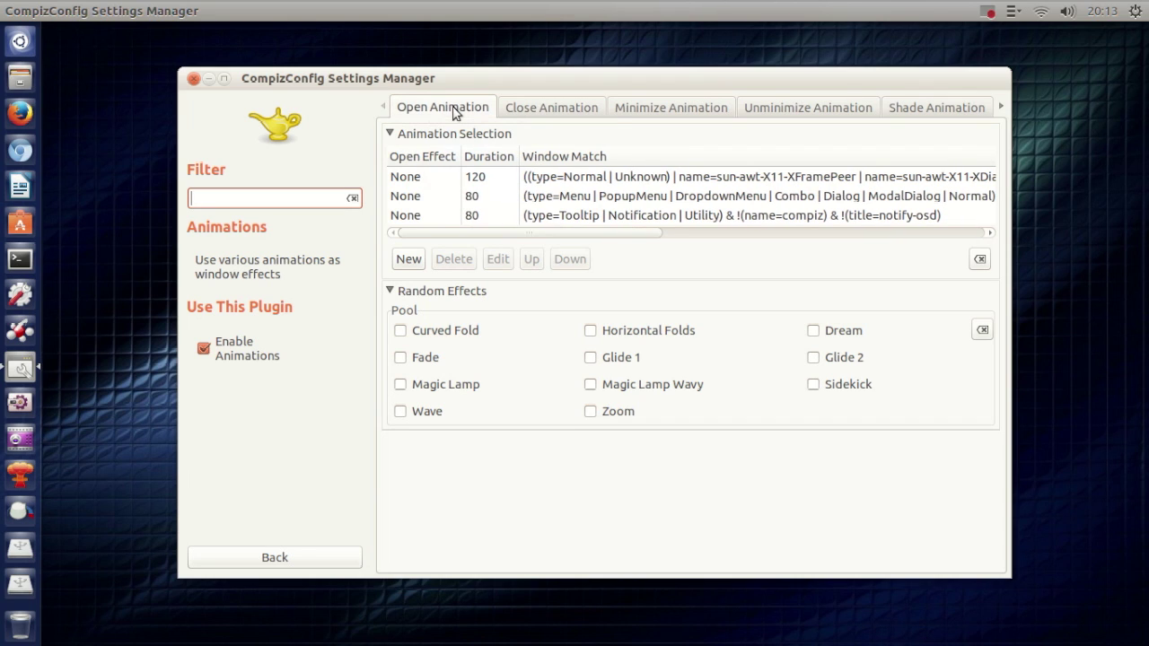
- Review the effects offered for the first open animation entry, check the close animations, and close CompizConfig Settings Manager
click(413, 180)
double_click(416, 181)
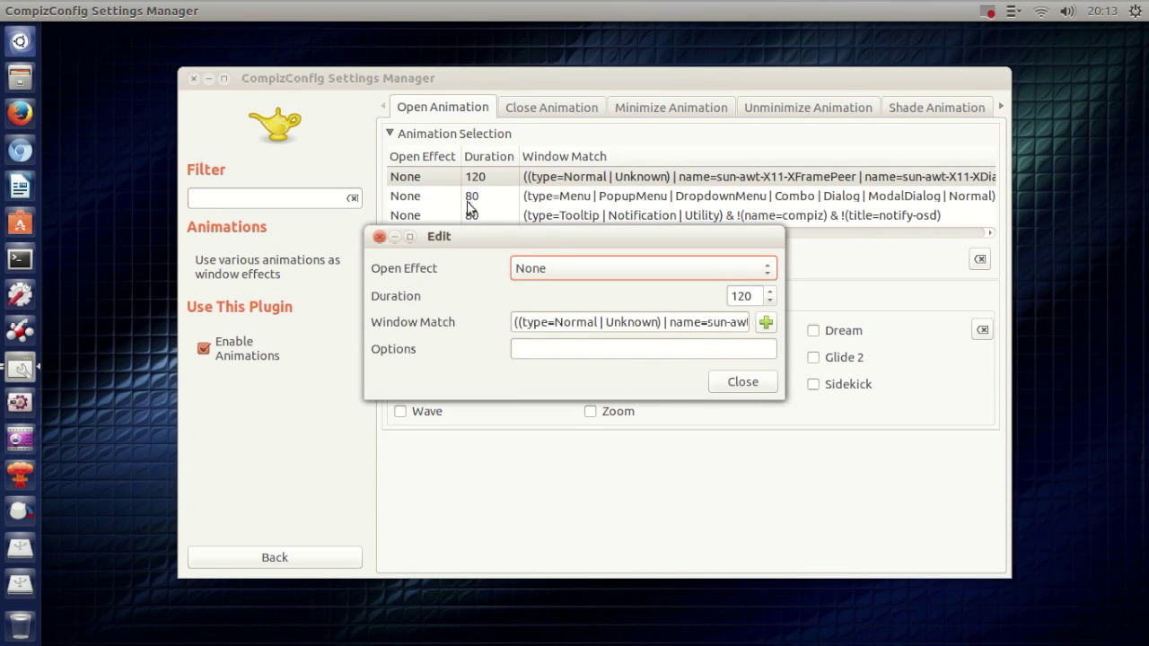
click(562, 271)
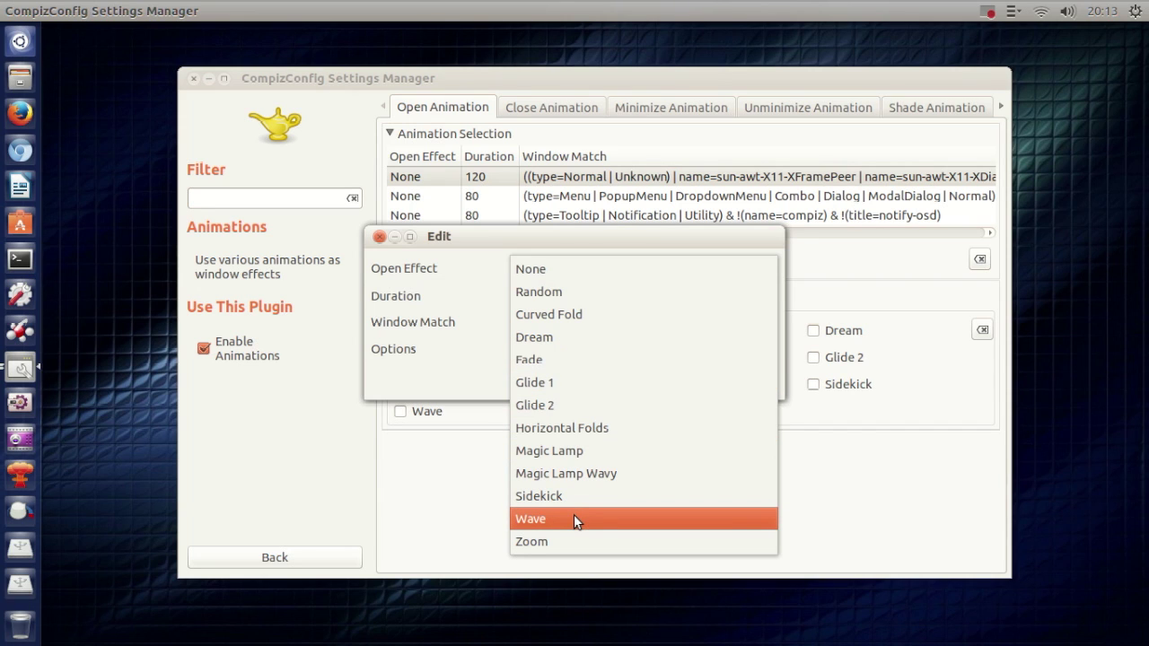
click(467, 363)
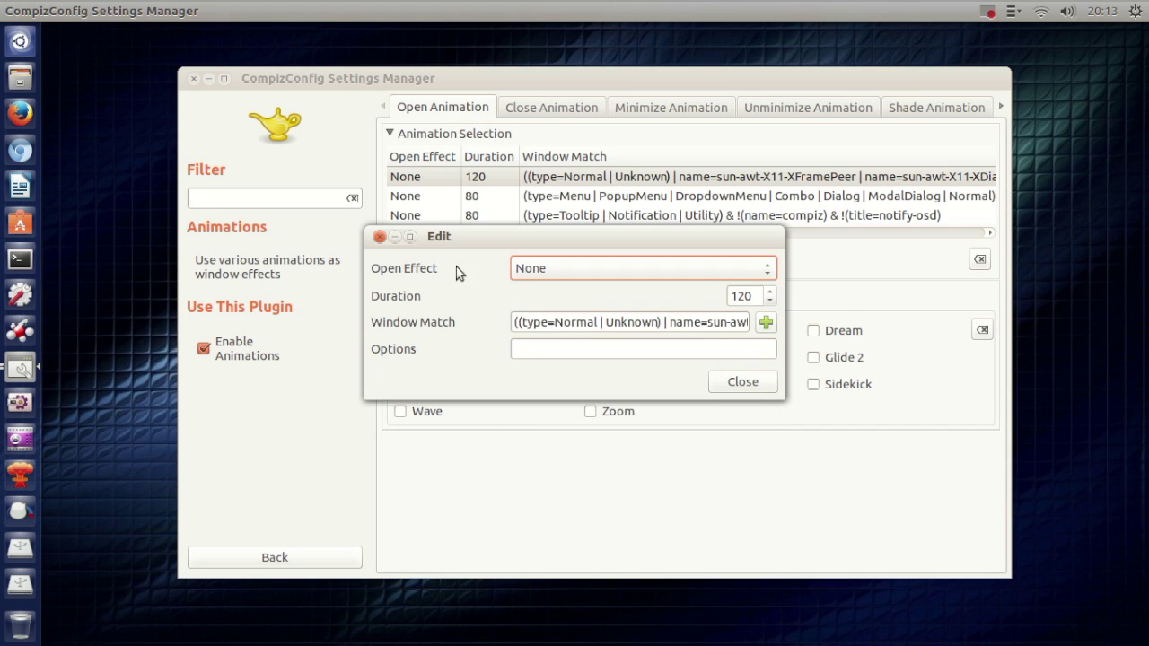
click(379, 237)
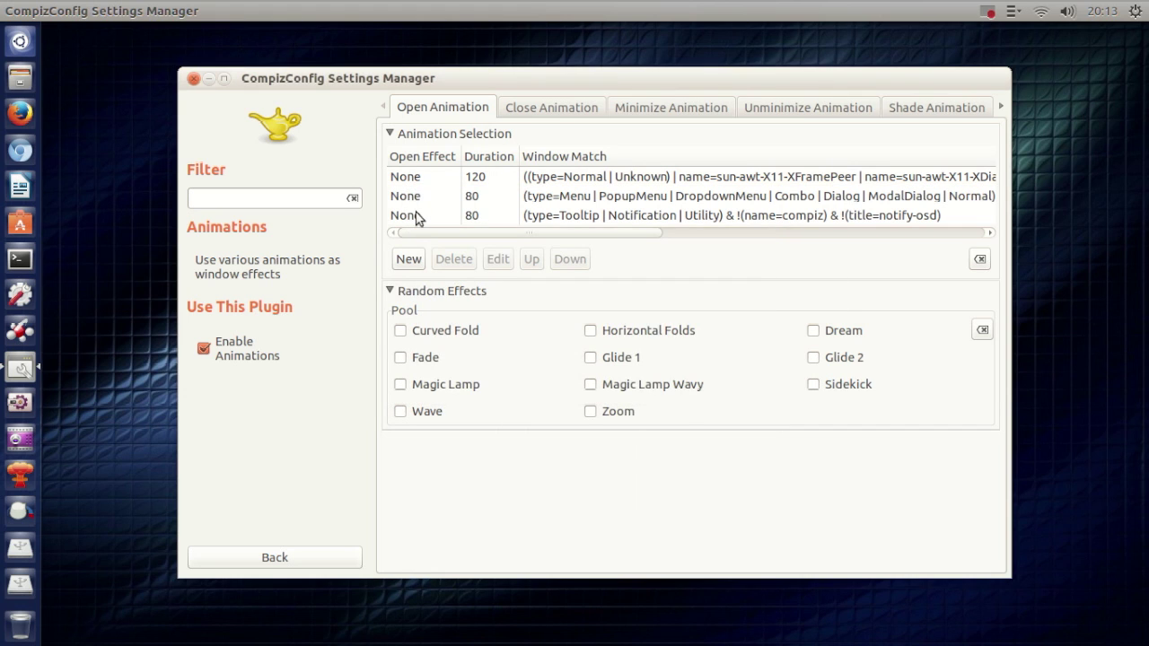
click(530, 109)
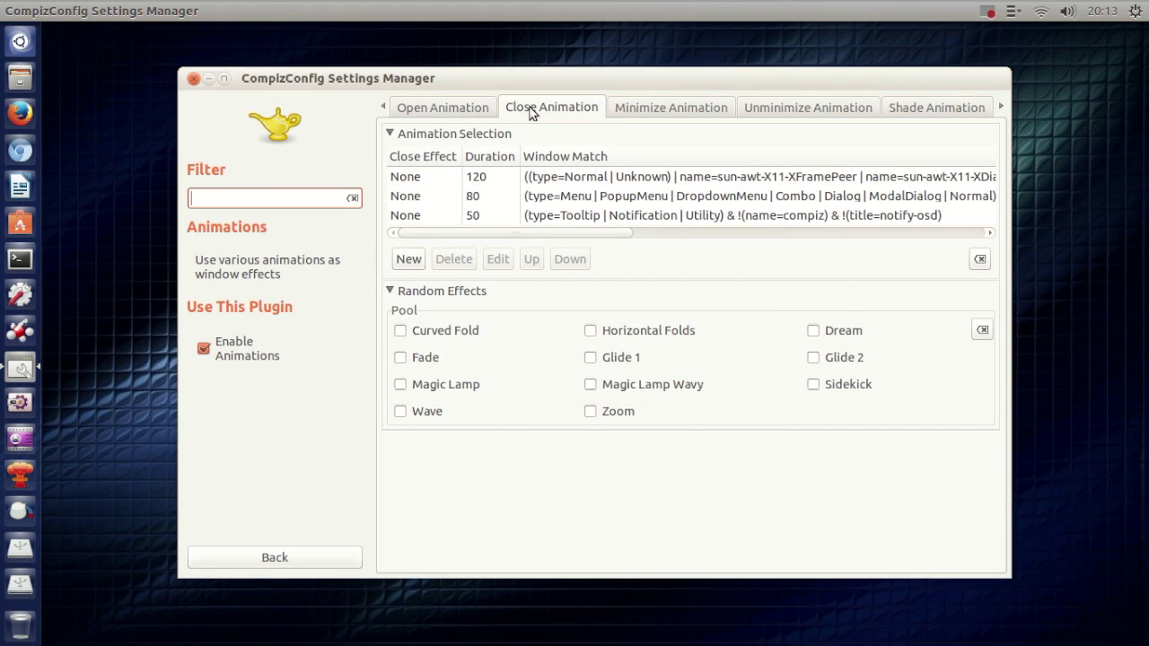
click(193, 80)
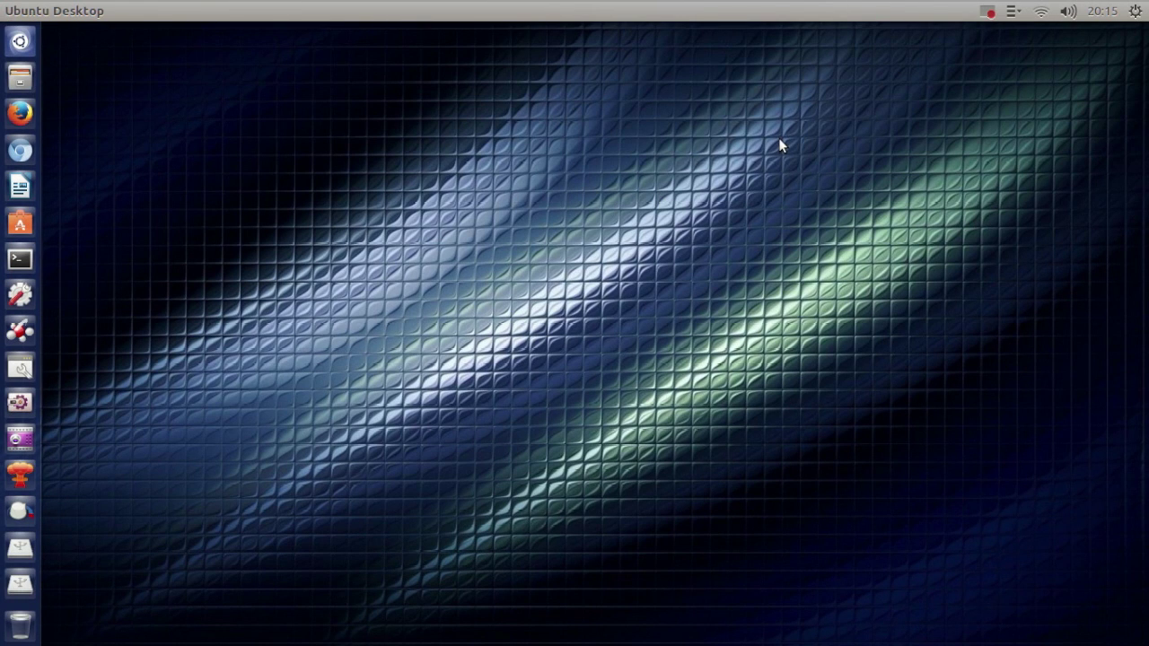
- Browse the application categories in the ClassicMenu Indicator, including Accessories, Games, Graphics, Internet and Office
click(1011, 12)
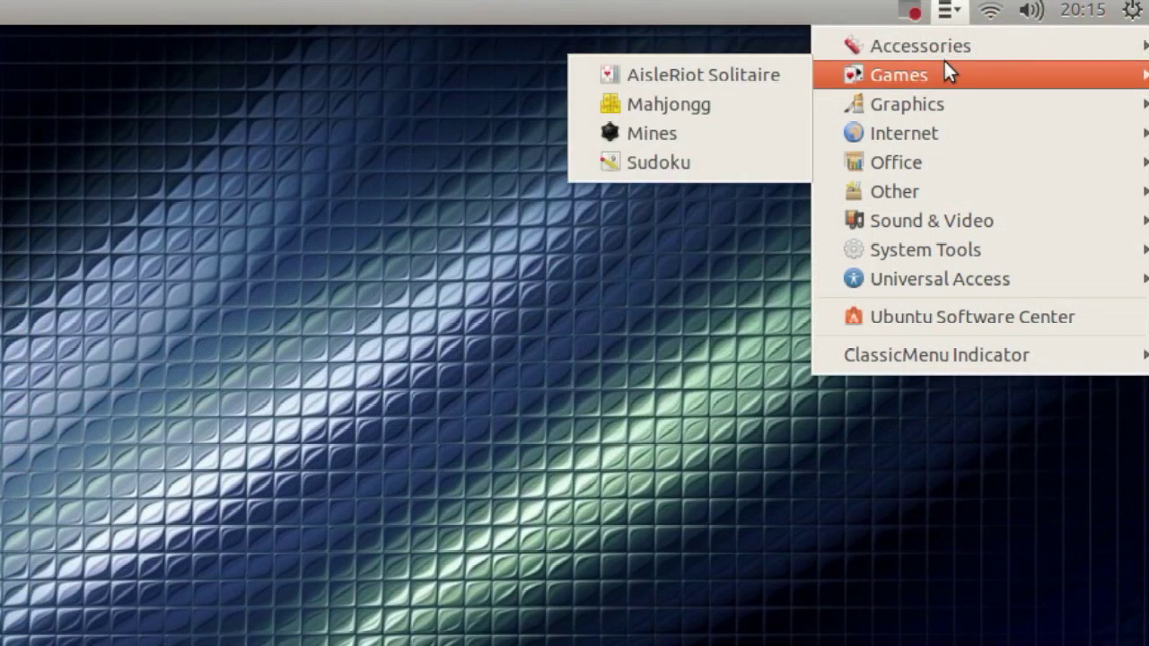
mouse_move(1012, 32)
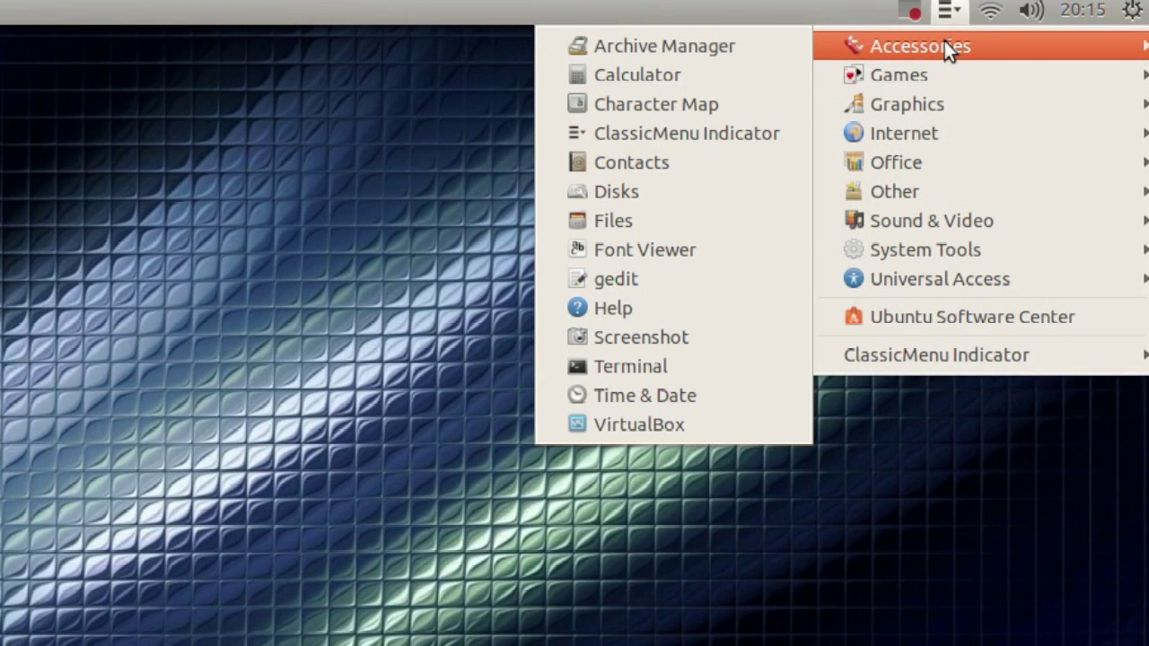
mouse_move(944, 100)
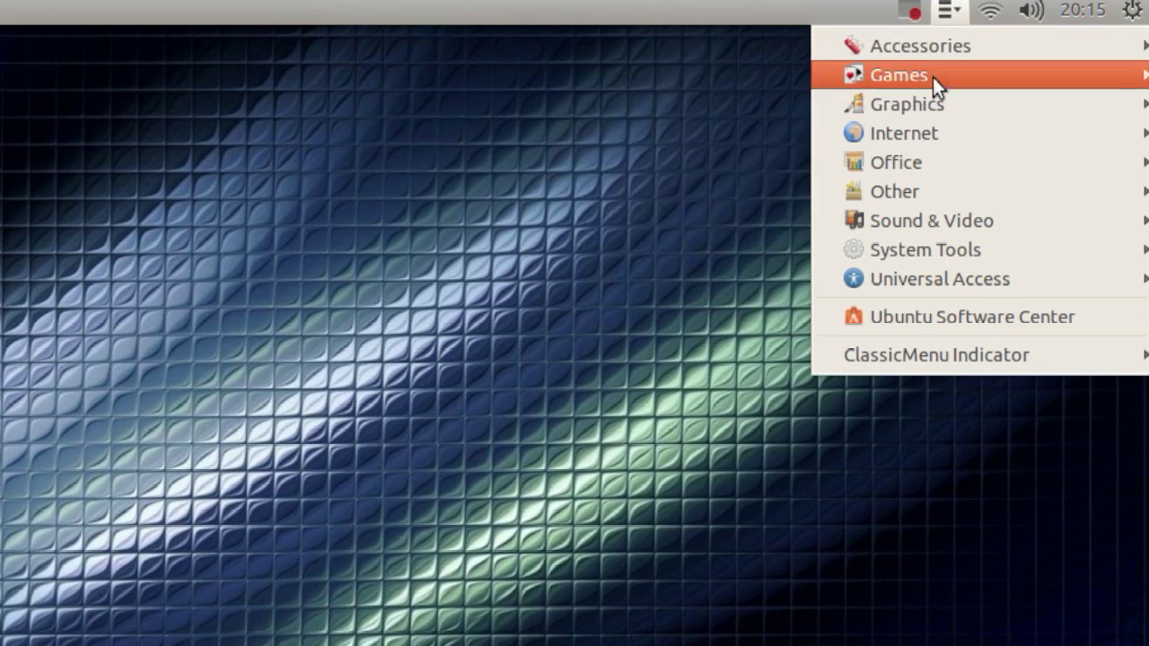
mouse_move(914, 51)
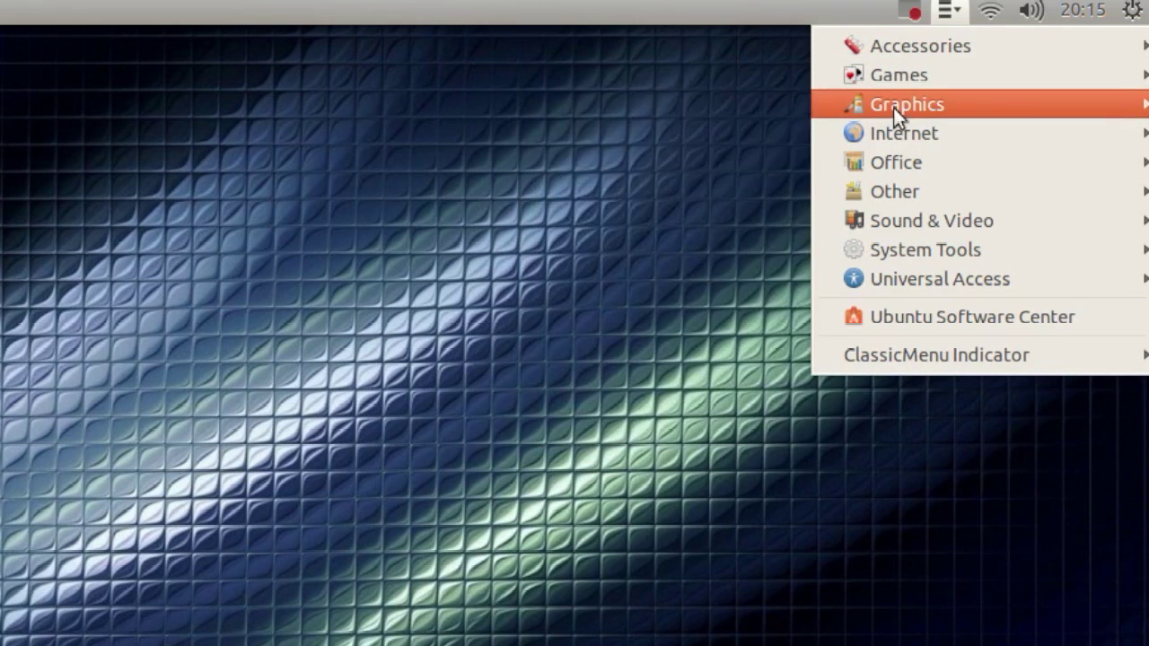
mouse_move(897, 135)
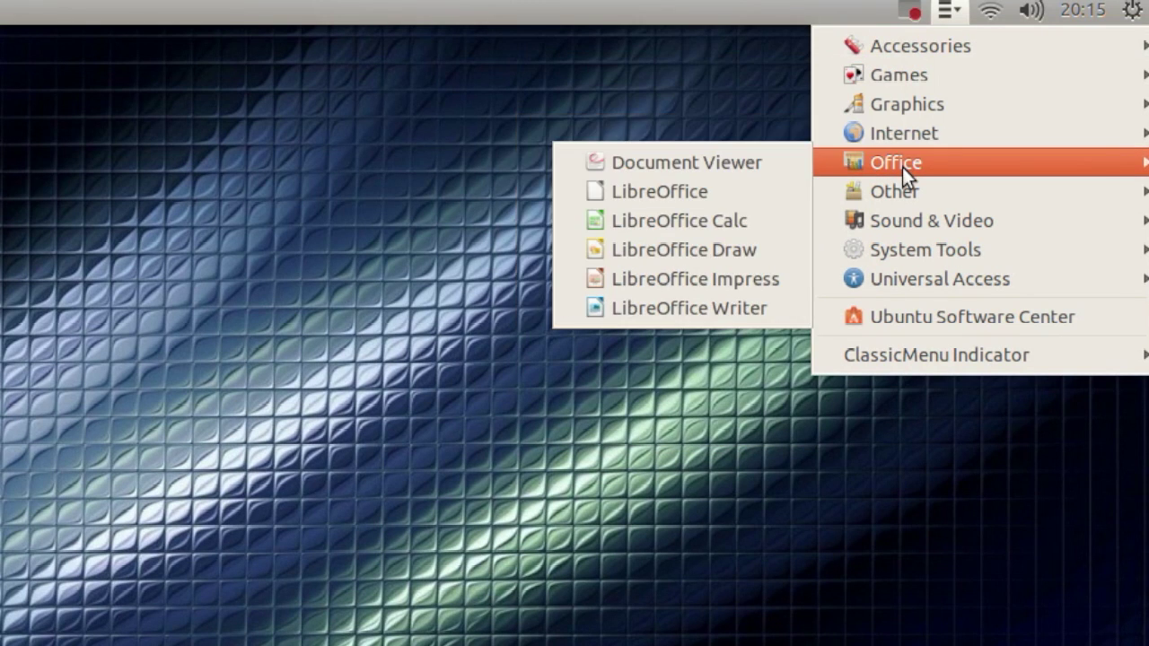
mouse_move(905, 198)
mouse_move(909, 220)
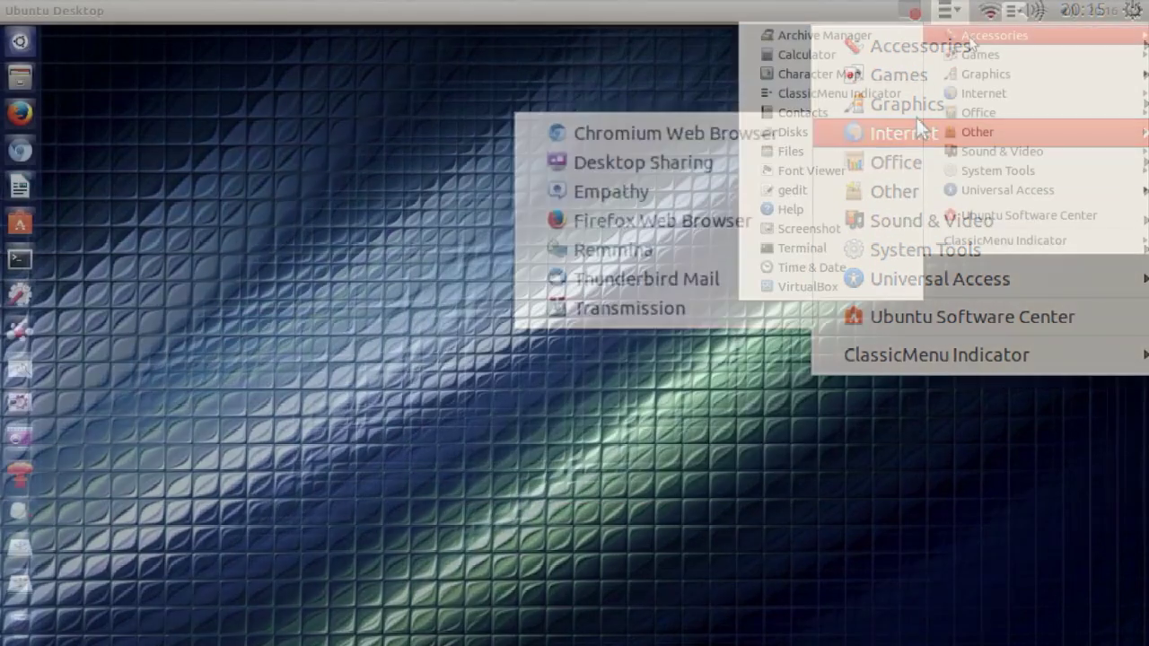
- Look through the General, Accessibility, Desktop and Effects plugins in CompizConfig Settings Manager and close it
mouse_move(883, 52)
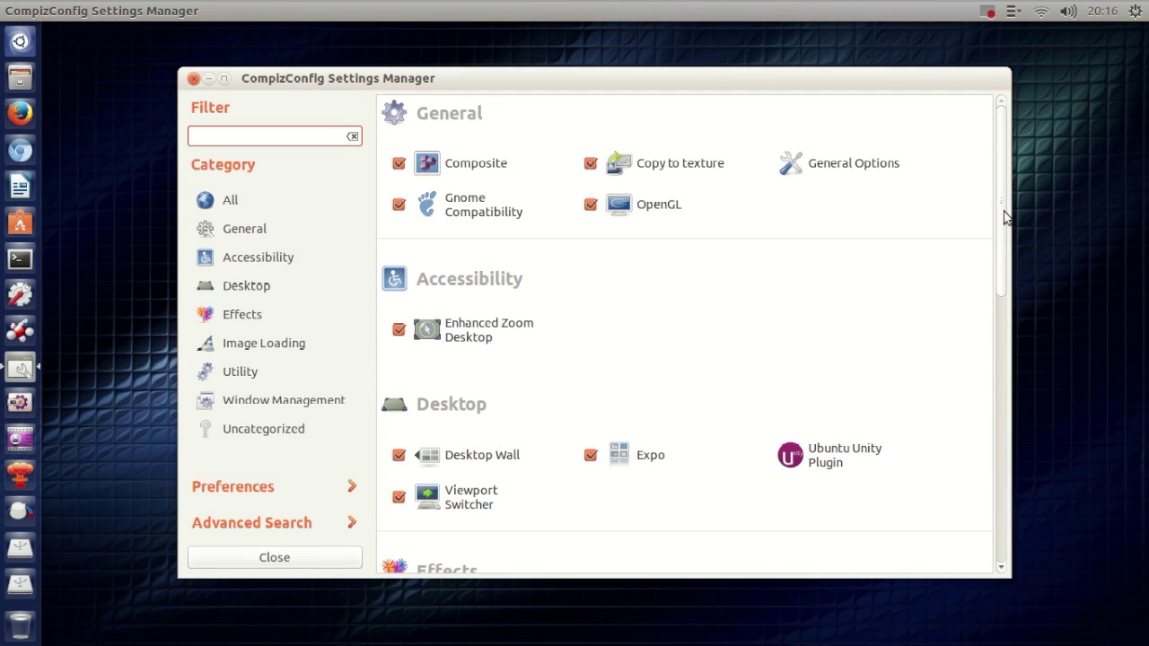
mouse_move(1005, 213)
mouse_down()
mouse_move(1003, 308)
mouse_move(1002, 206)
mouse_up()
drag(1003, 254, 1005, 336)
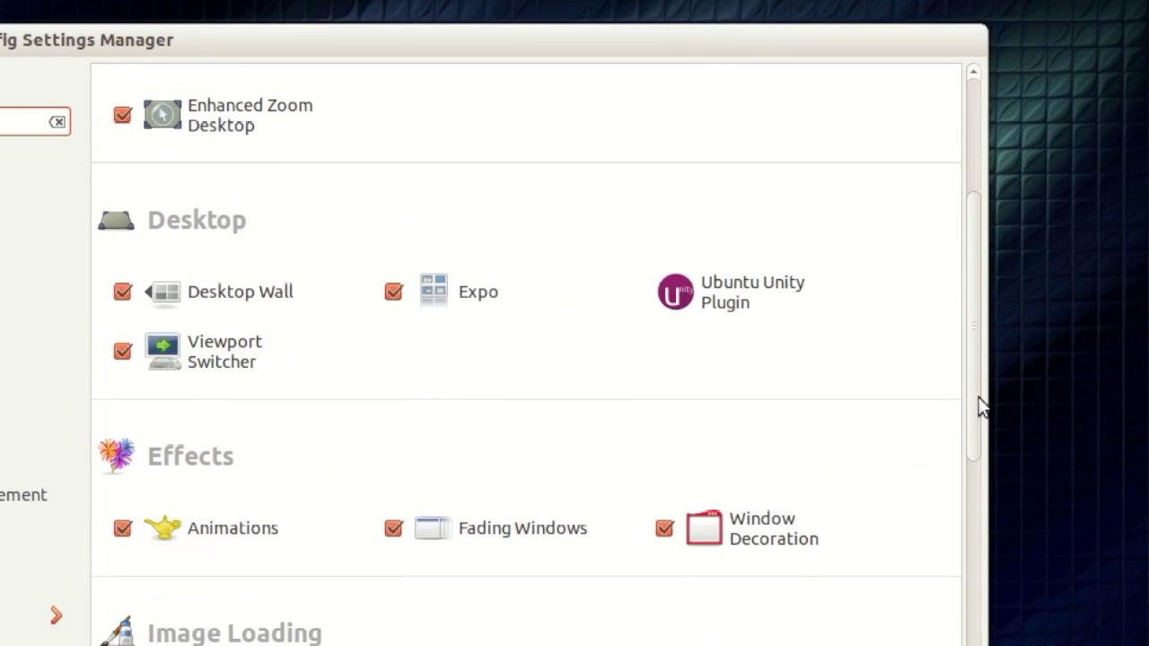
drag(981, 406, 979, 182)
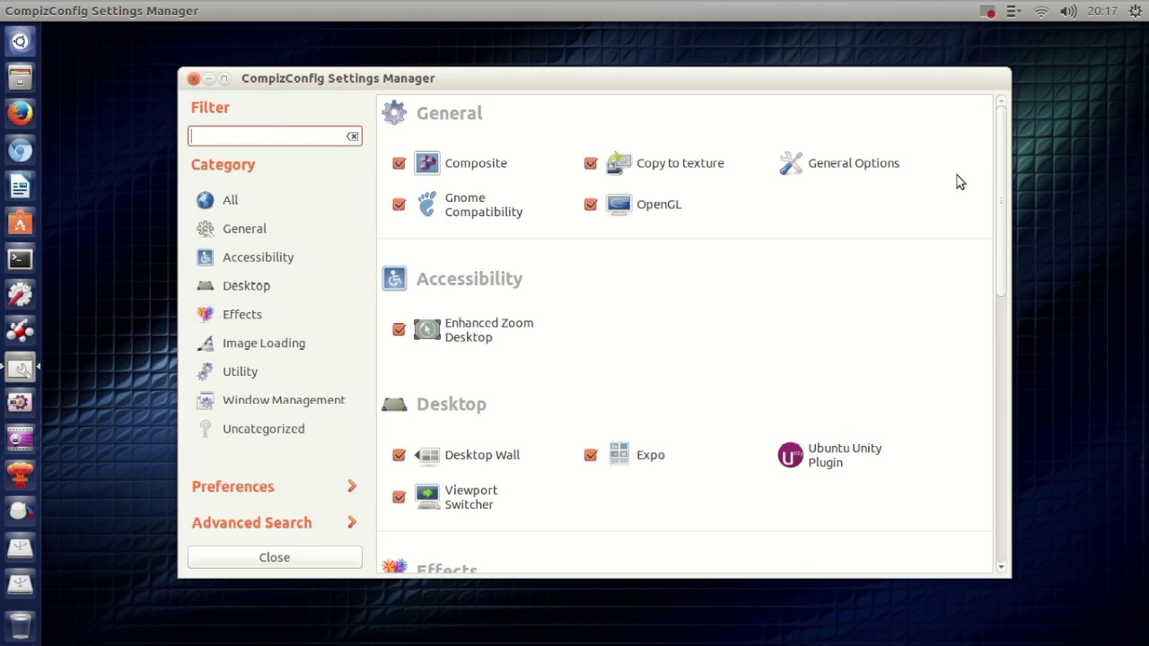
drag(998, 177, 1005, 152)
key(alt+F4)
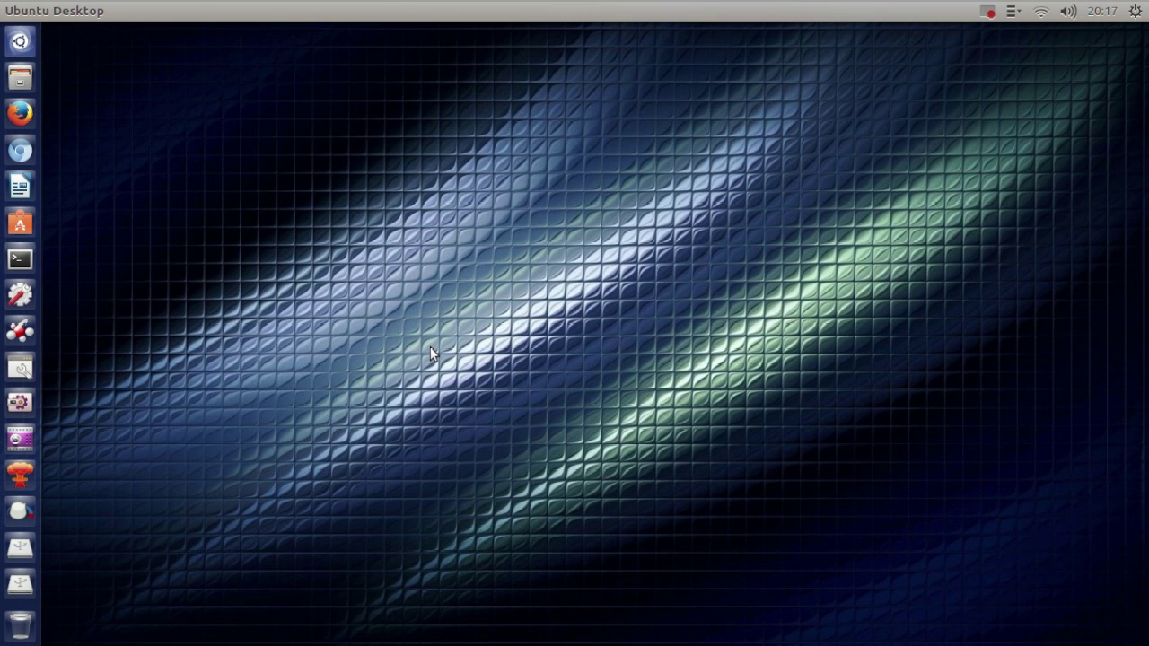
- Open the Appearance page of System Settings, try a launcher icon size of 48, and set it back to 32
click(22, 296)
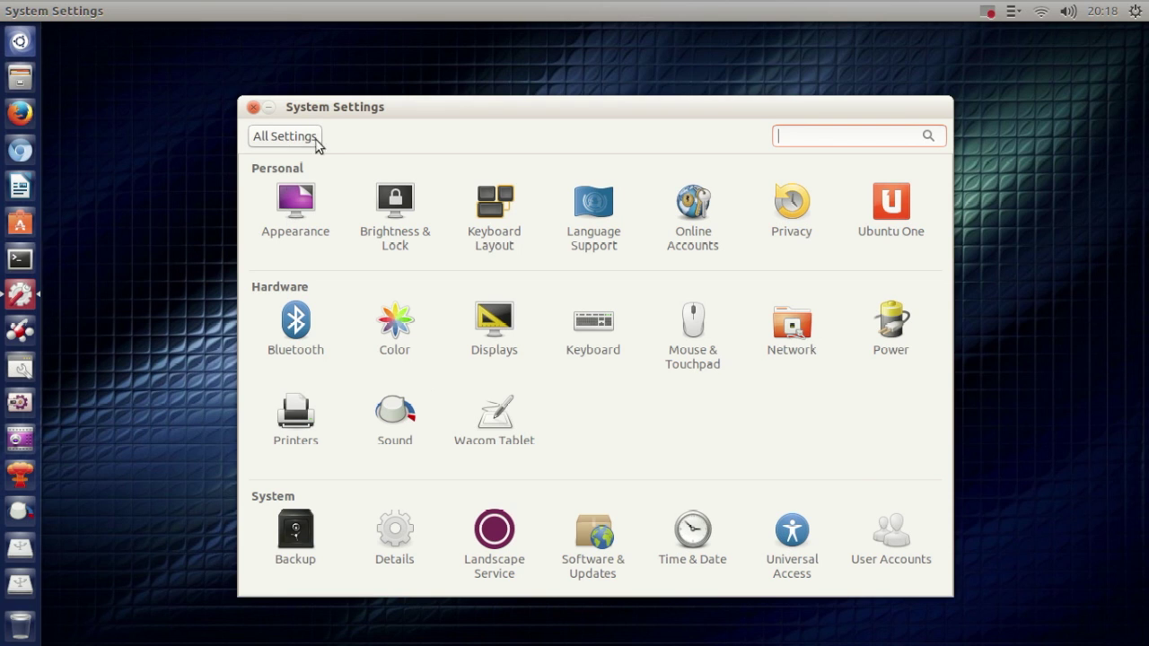
click(301, 202)
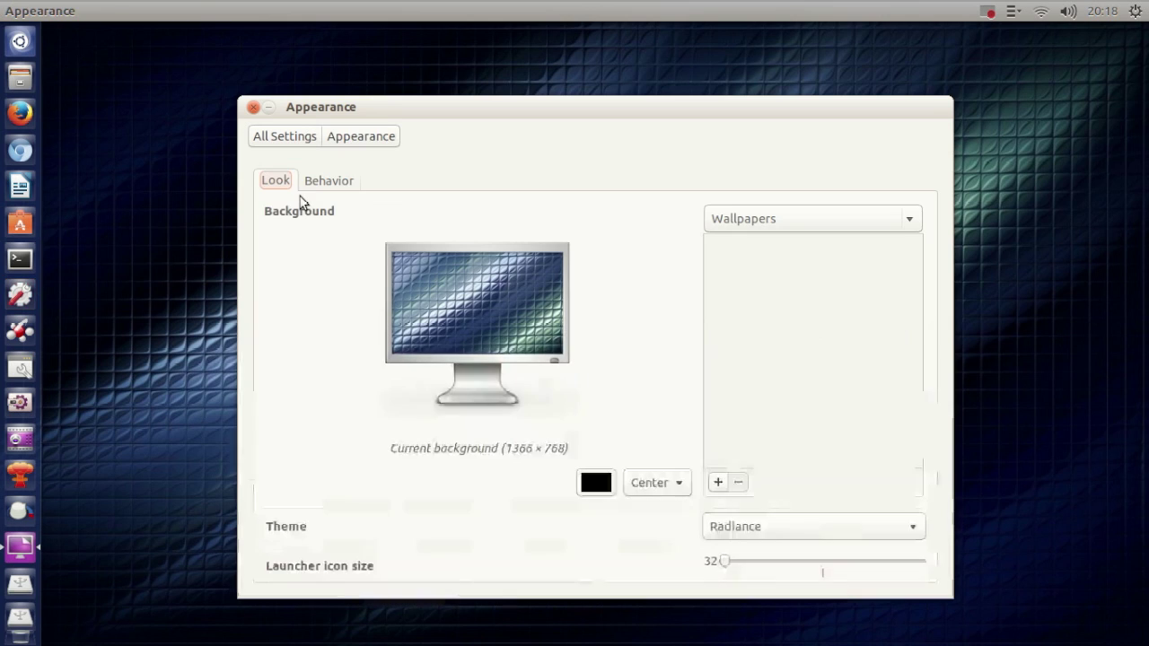
drag(725, 562, 822, 564)
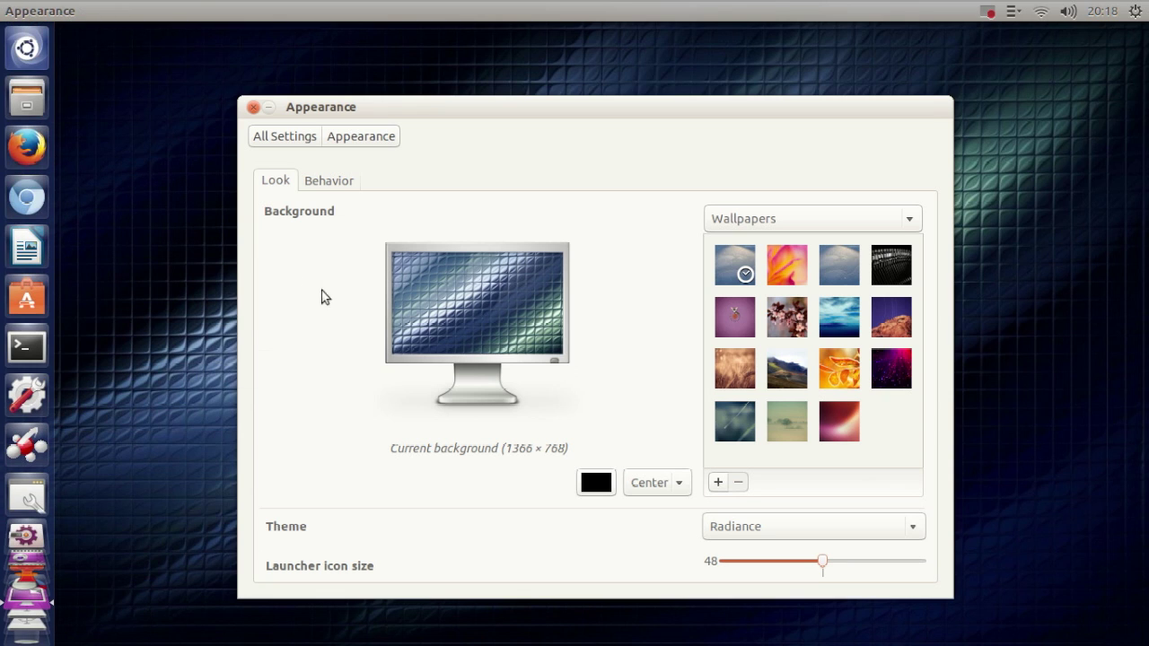
drag(825, 561, 693, 563)
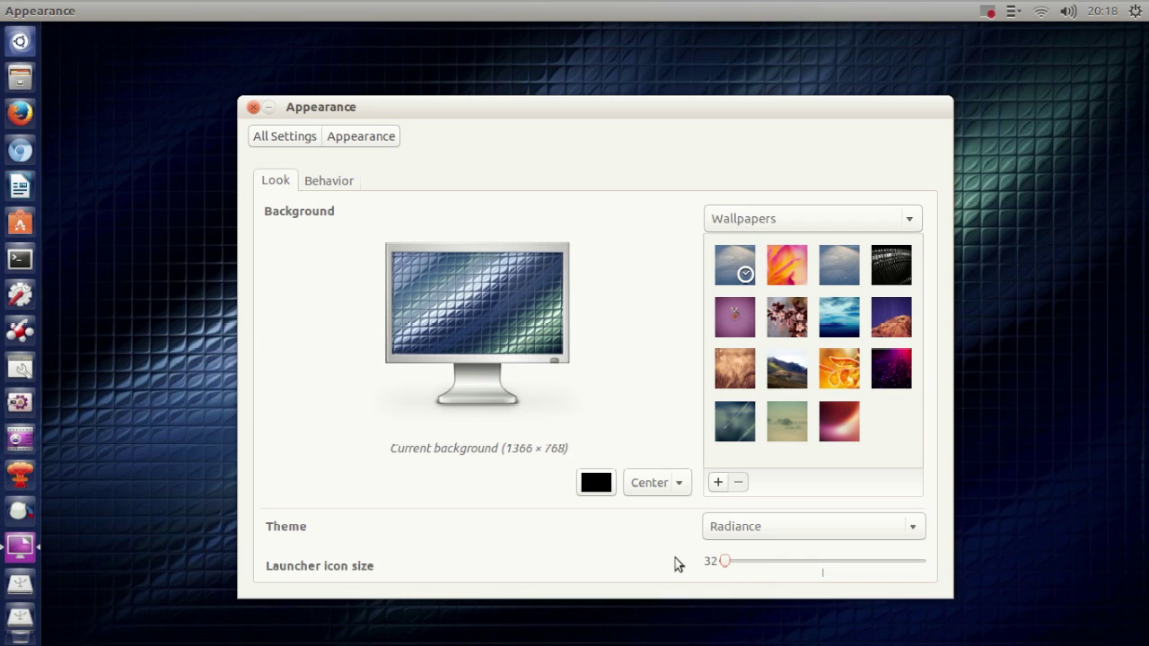